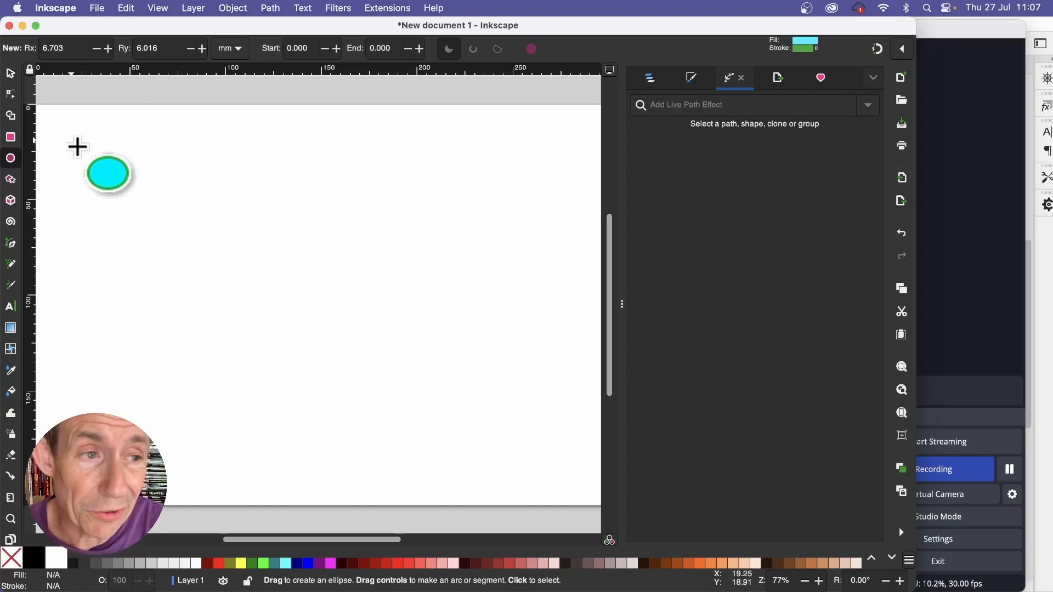
Step: Draw an ellipse with radii of about 10.3 by 8.8 mm near the page's upper-left corner and apply the Tiling path effect
left_click_drag(80, 146, 118, 176)
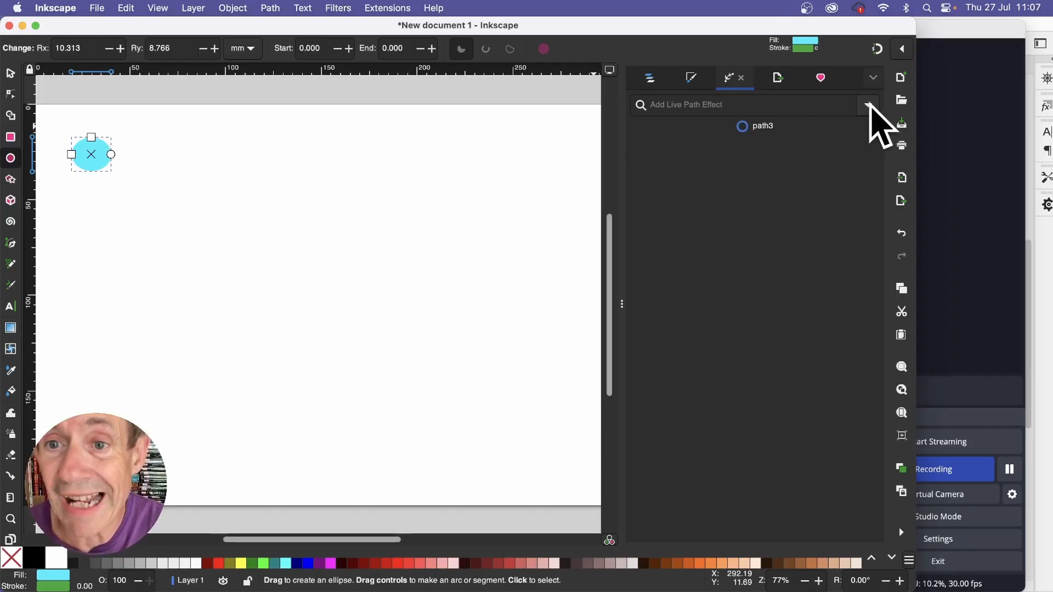
left_click(869, 105)
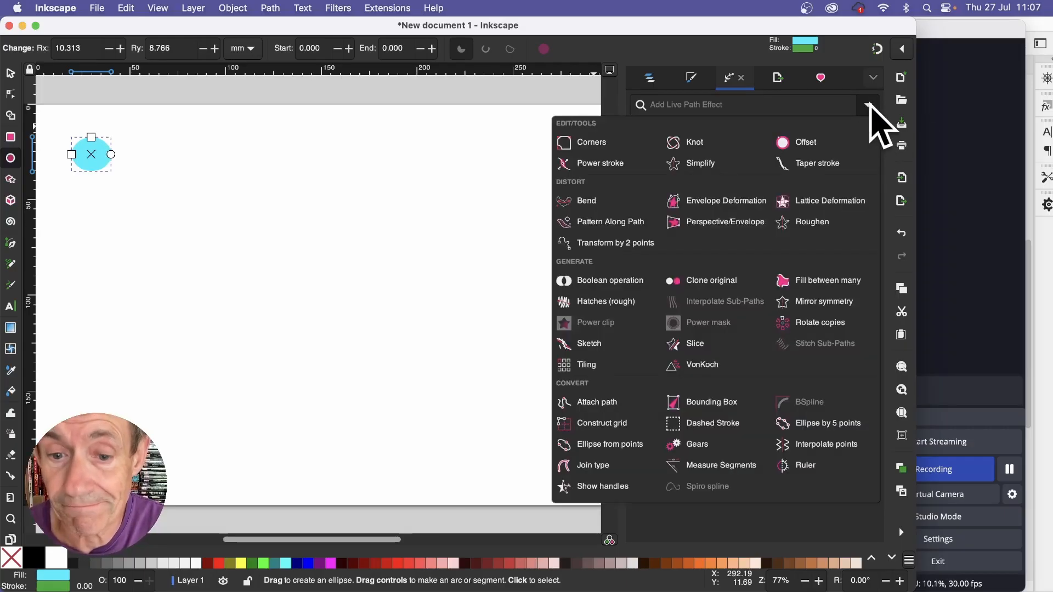
left_click(617, 367)
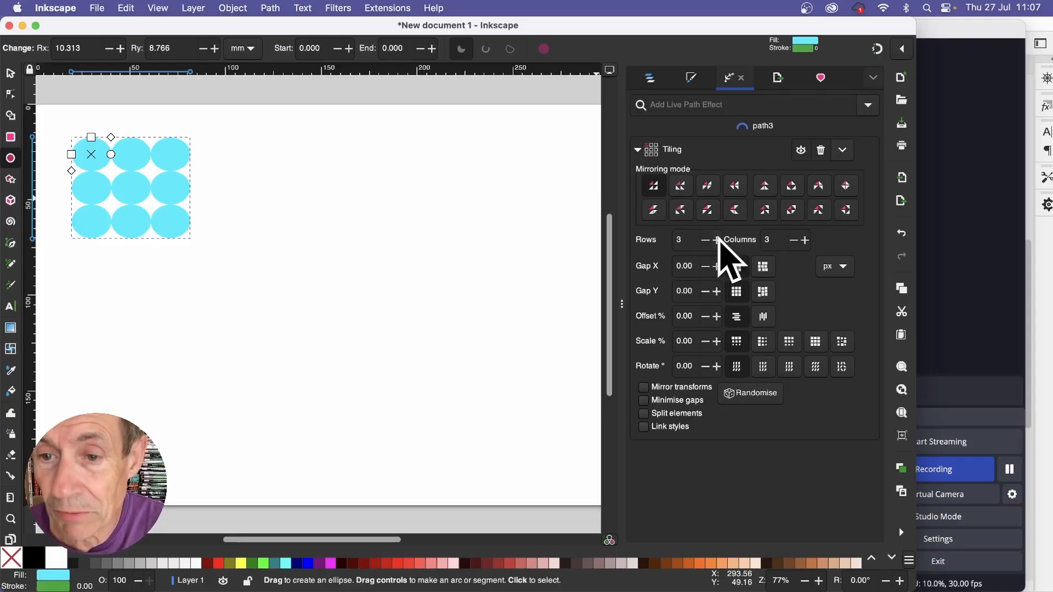
Step: Set the ellipse tiling to 7 rows and 11 columns
left_click(716, 239)
left_click(717, 240)
left_click(717, 239)
left_click(718, 240)
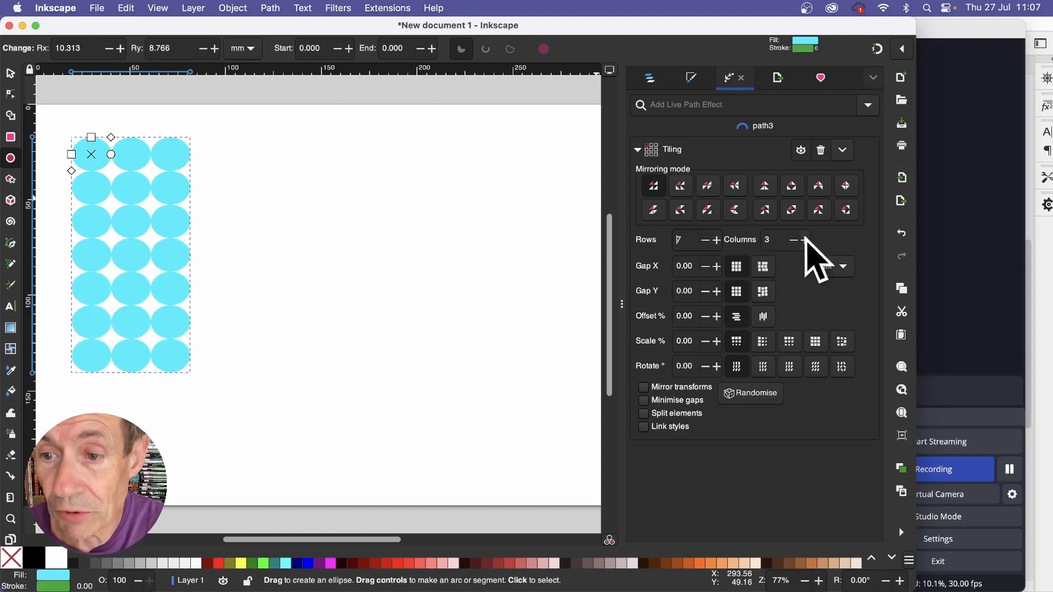
left_click(804, 240)
left_click(804, 239)
left_click(804, 240)
left_click(804, 240)
left_click(804, 239)
left_click(804, 239)
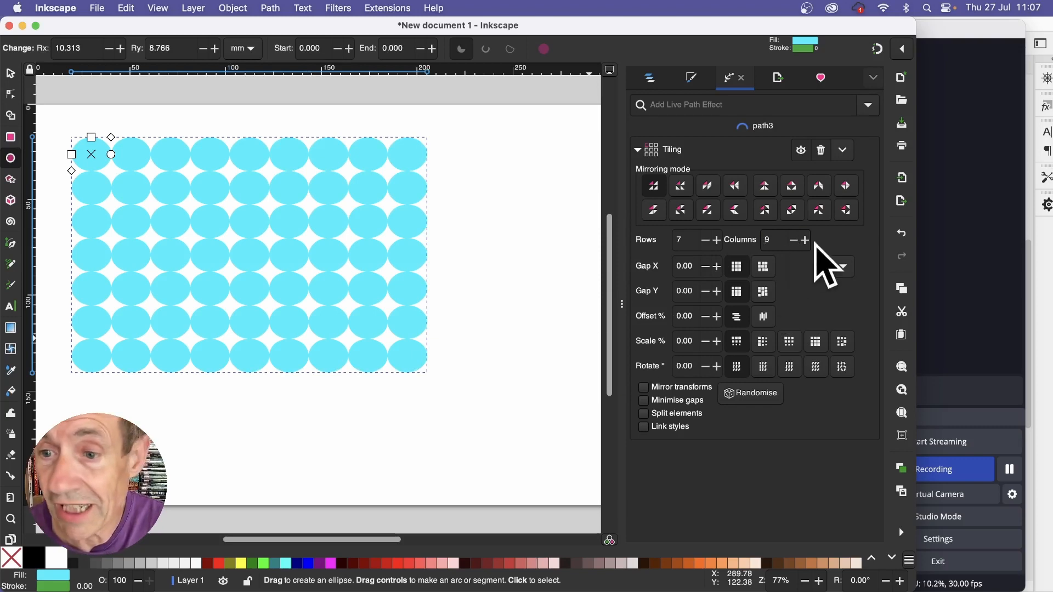
left_click(804, 240)
left_click(804, 239)
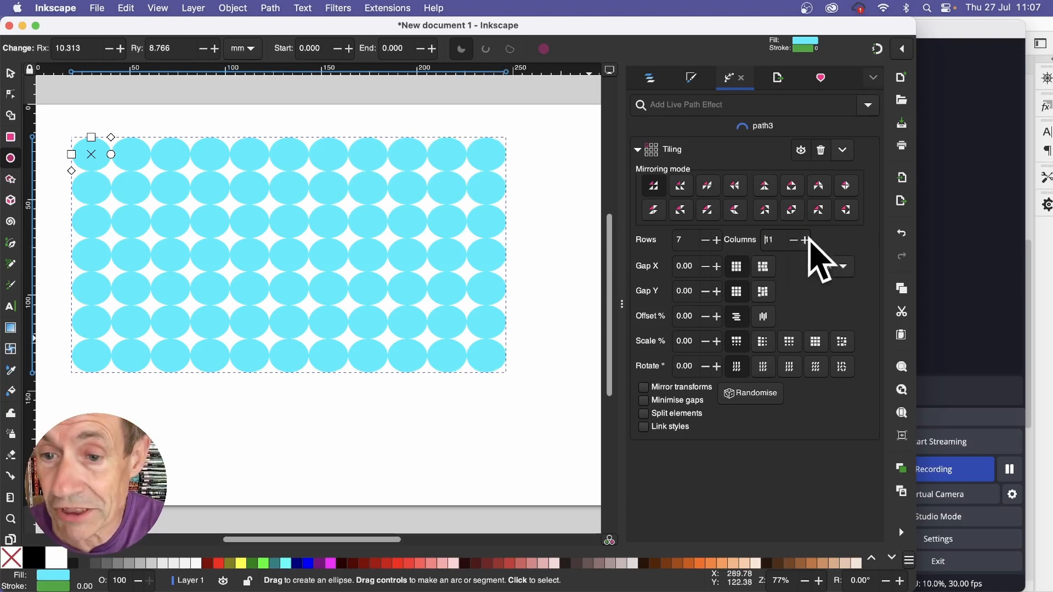
Step: Space the tiles with a 10 px X gap and a 16 px Y gap, and offset alternate rows by 40%
left_click(716, 266)
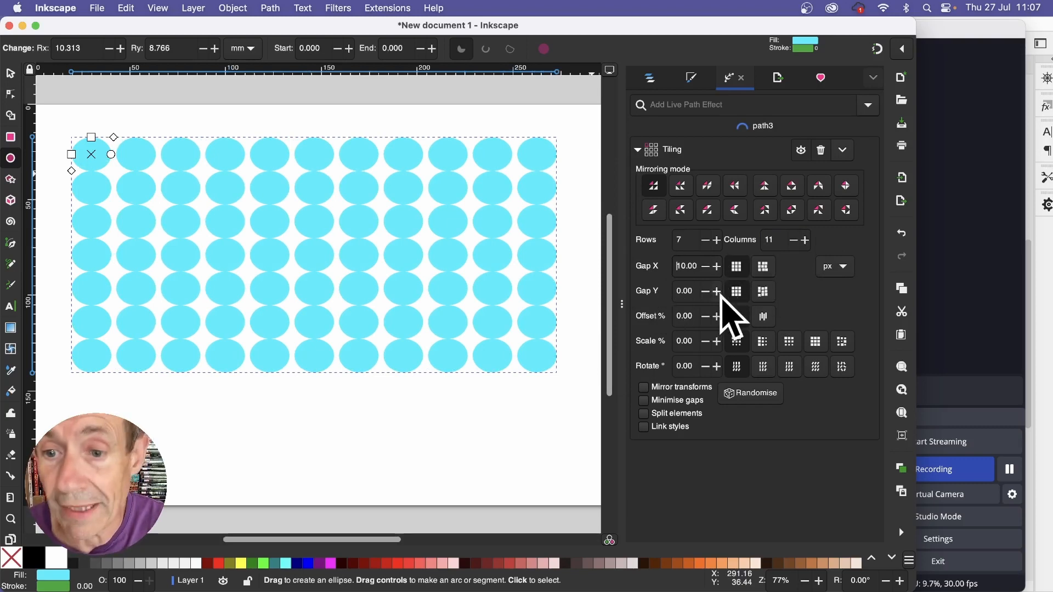
left_click(717, 290)
left_click(716, 291)
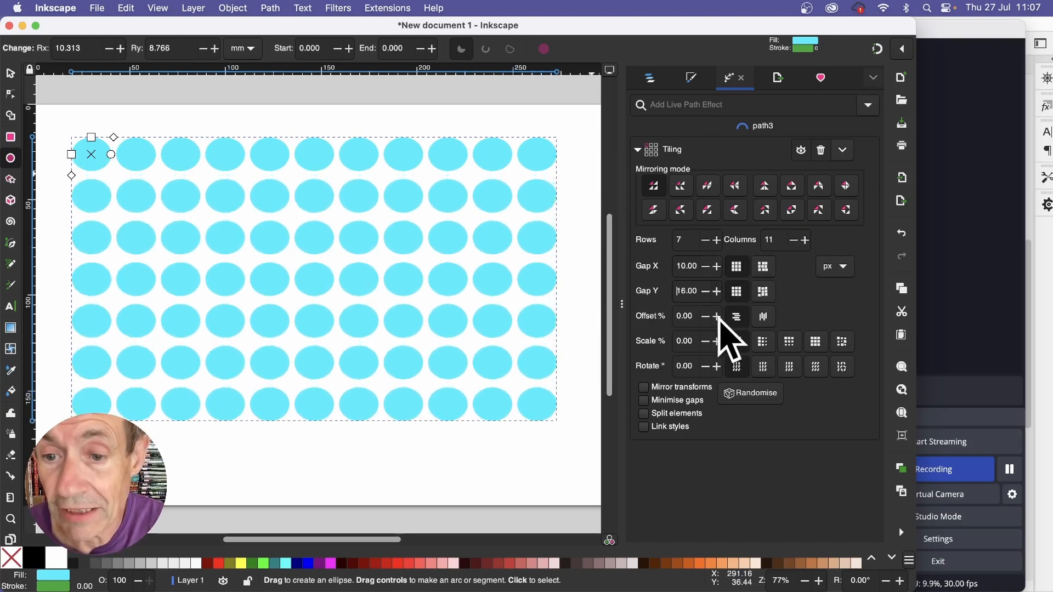
left_click(717, 316)
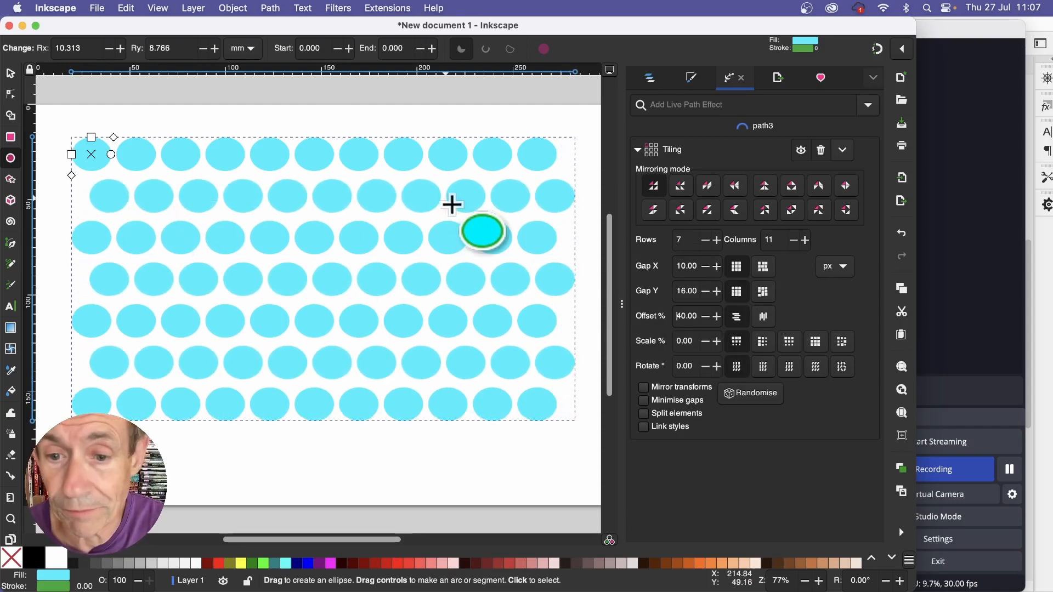
Step: Set the tile scale to -10% with random scaling, and reshuffle the randomisation several times
left_click(707, 341)
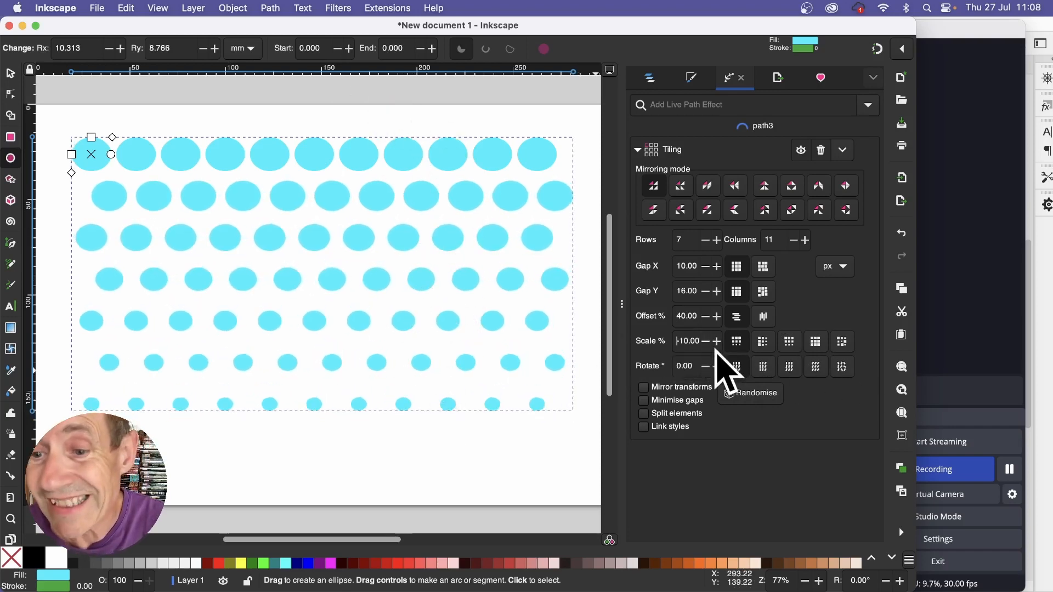
left_click(842, 340)
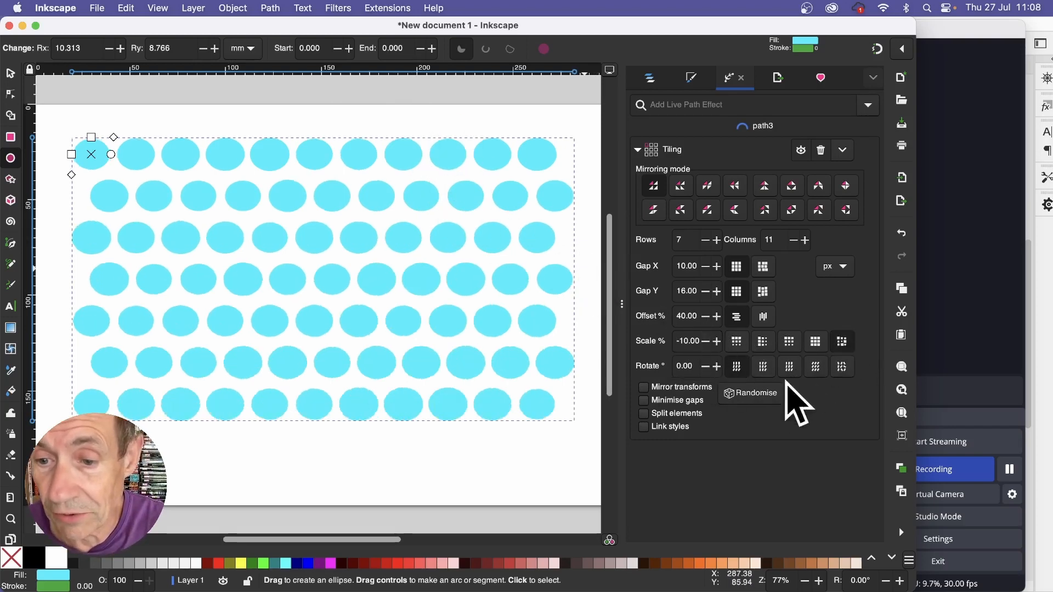
left_click(757, 393)
left_click(757, 393)
left_click(757, 393)
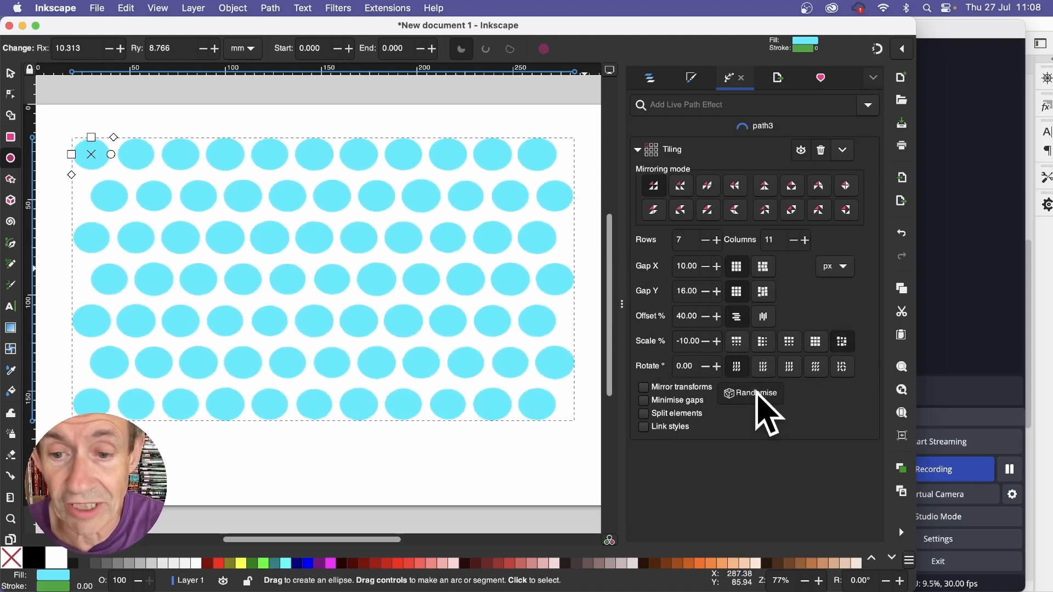
Step: Strengthen the random tile scaling to -46% and reshuffle the randomisation
left_click(706, 341)
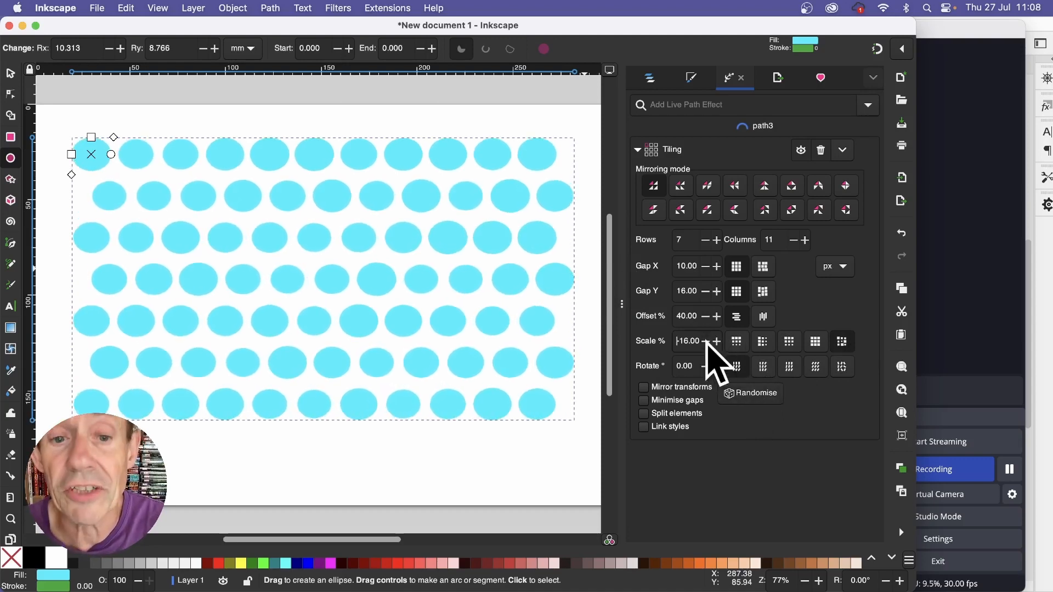
left_click(706, 341)
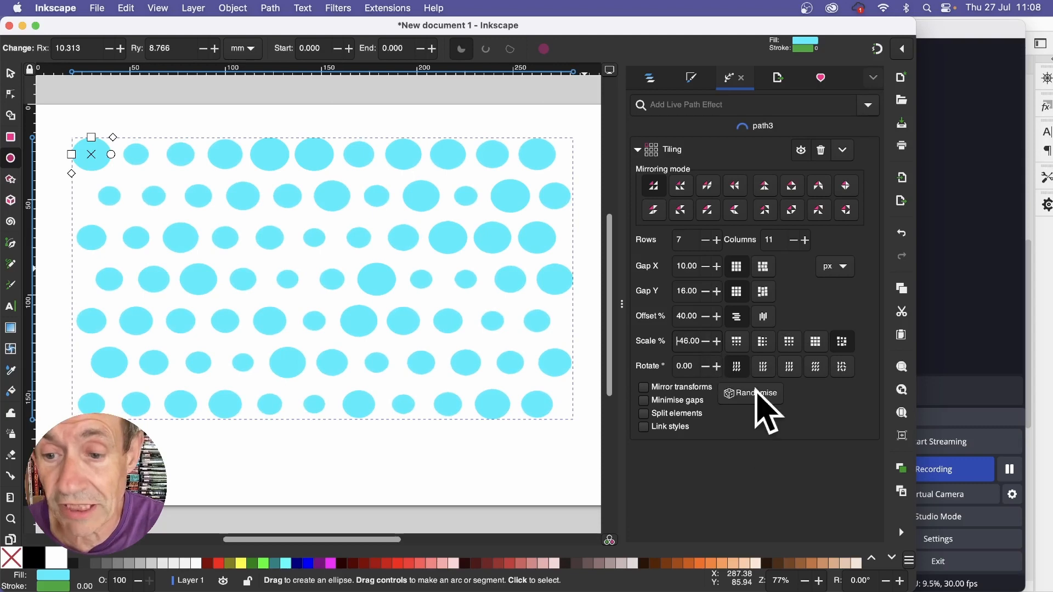
left_click(756, 392)
left_click(756, 393)
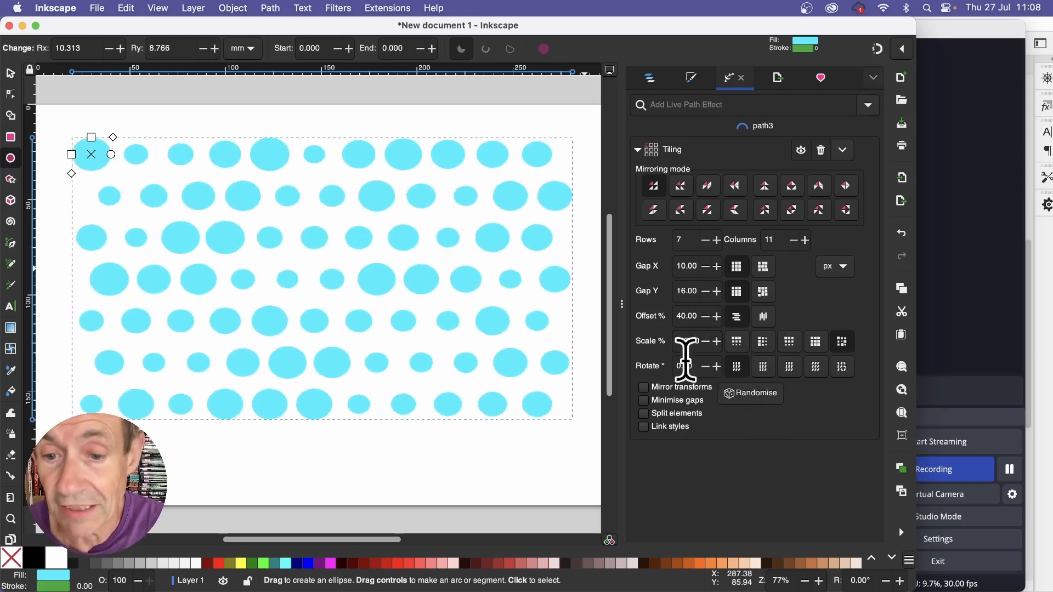
Step: Rotate the tiles by 15° with mirrored transforms enabled, and randomise the pattern again
left_click(717, 366)
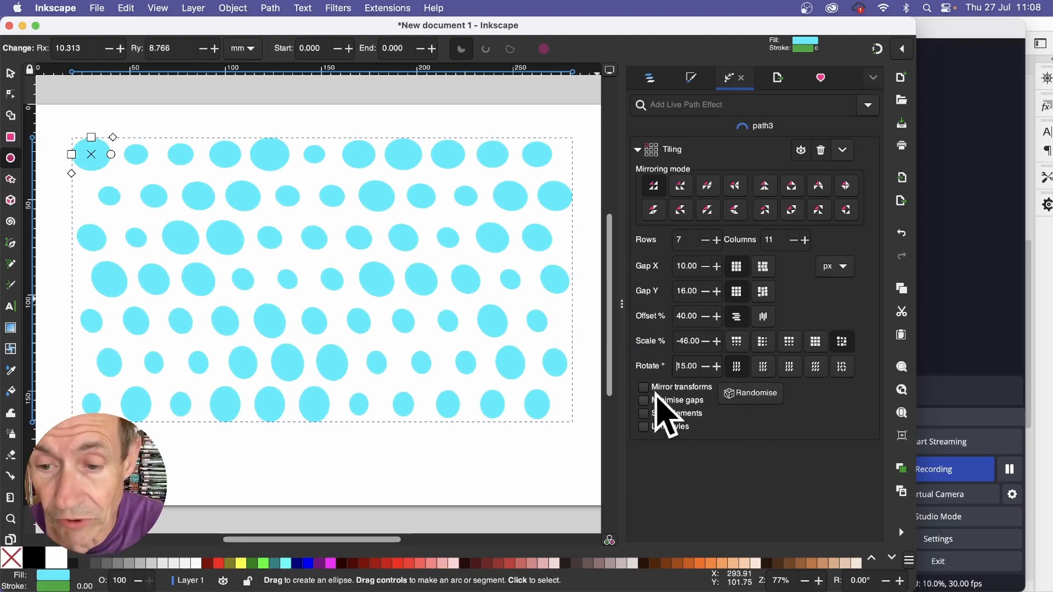
left_click(645, 388)
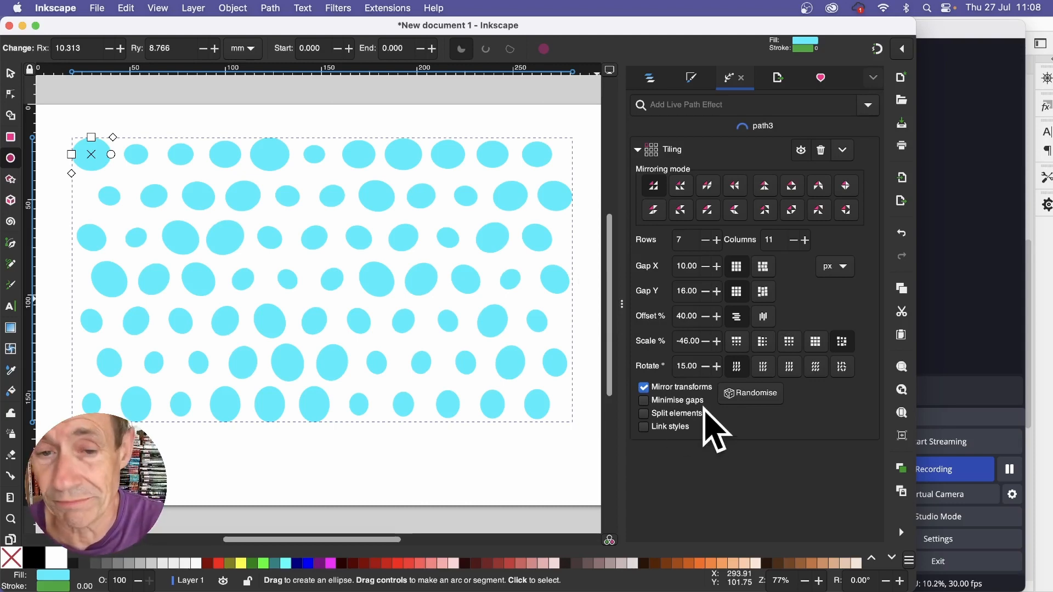
left_click(751, 395)
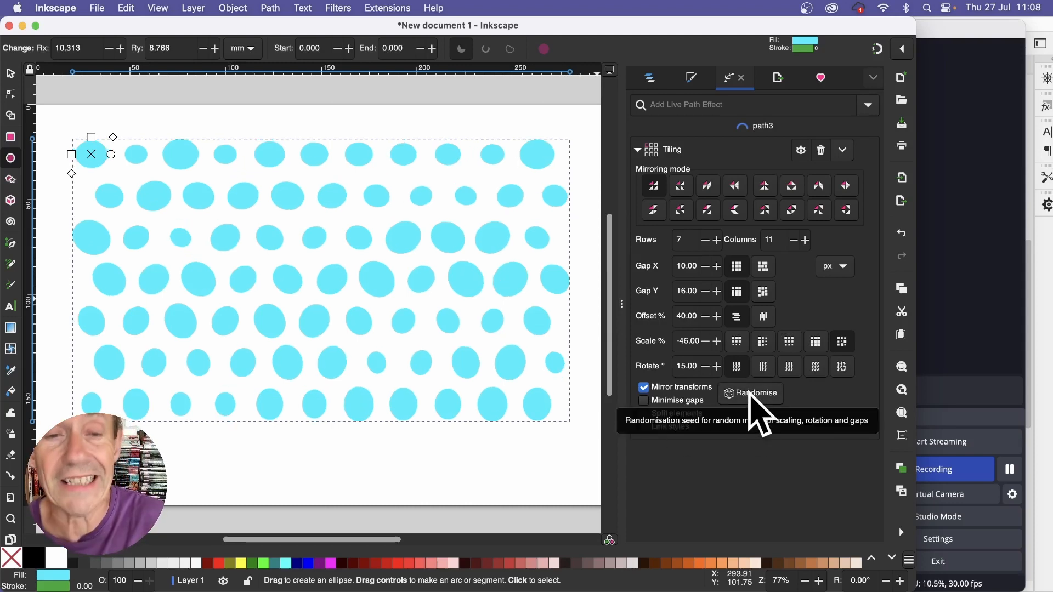
Step: Resize the whole tiled pattern to about 191 mm wide and 87 mm high
key("s")
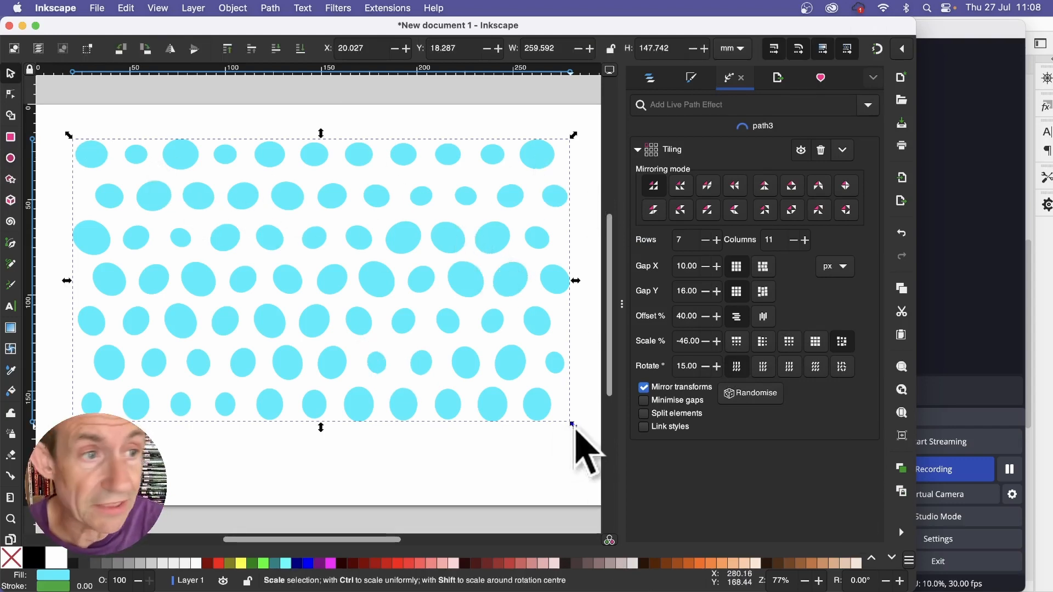
left_click_drag(575, 430, 445, 362)
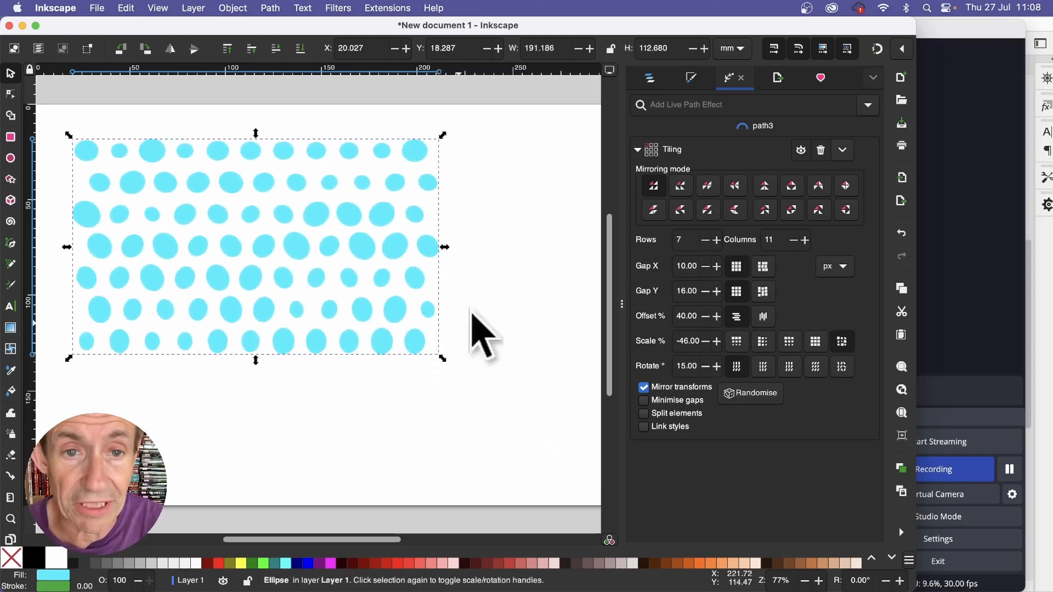
left_click_drag(255, 133, 371, 183)
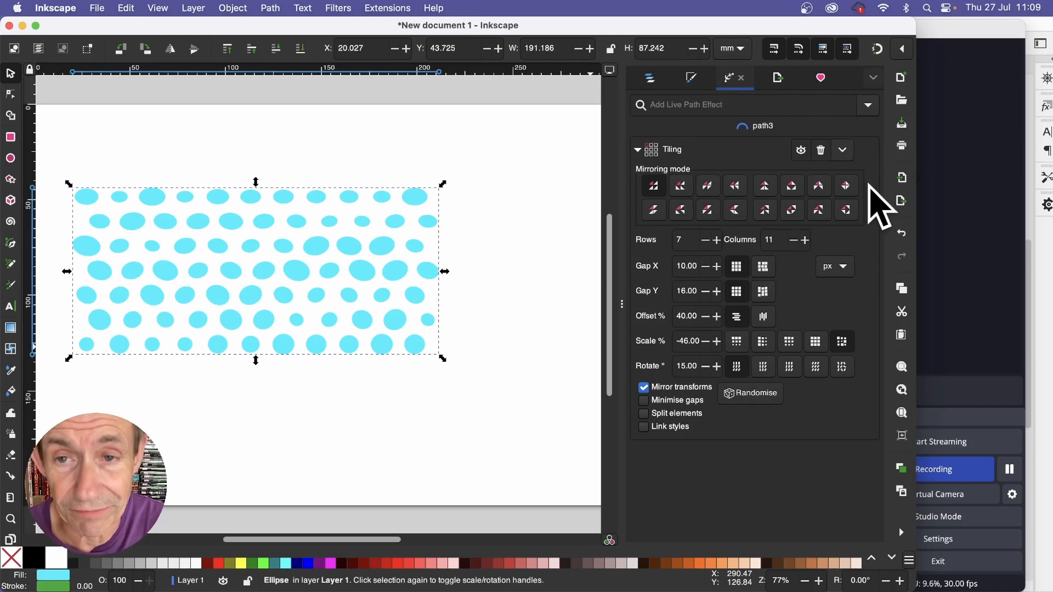
Step: Change the pattern's fill, trying blue first and settling on the red swatch C83737
left_click(691, 77)
mouse_move(747, 195)
left_mouse_down()
mouse_move(776, 181)
mouse_move(765, 186)
left_mouse_up()
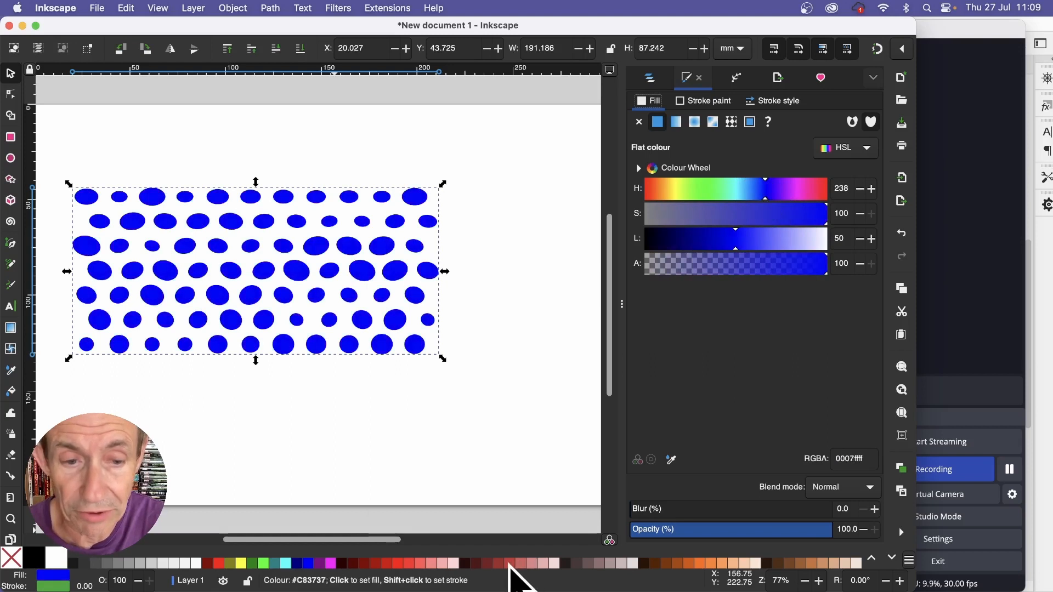
left_click(510, 563)
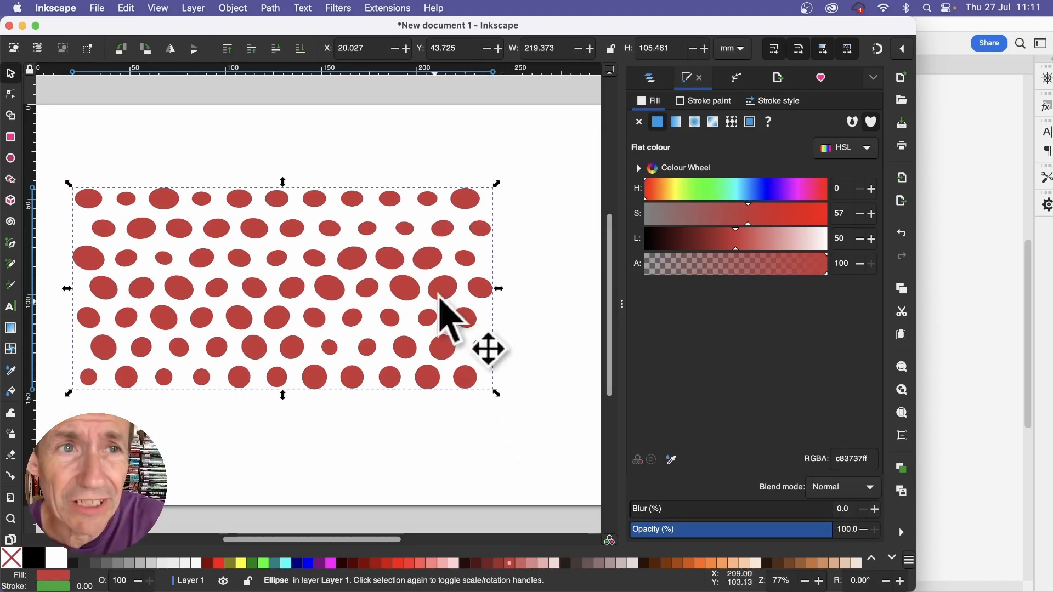
Step: Convert the tiled ellipse object to a path and copy it to the clipboard
left_click(274, 9)
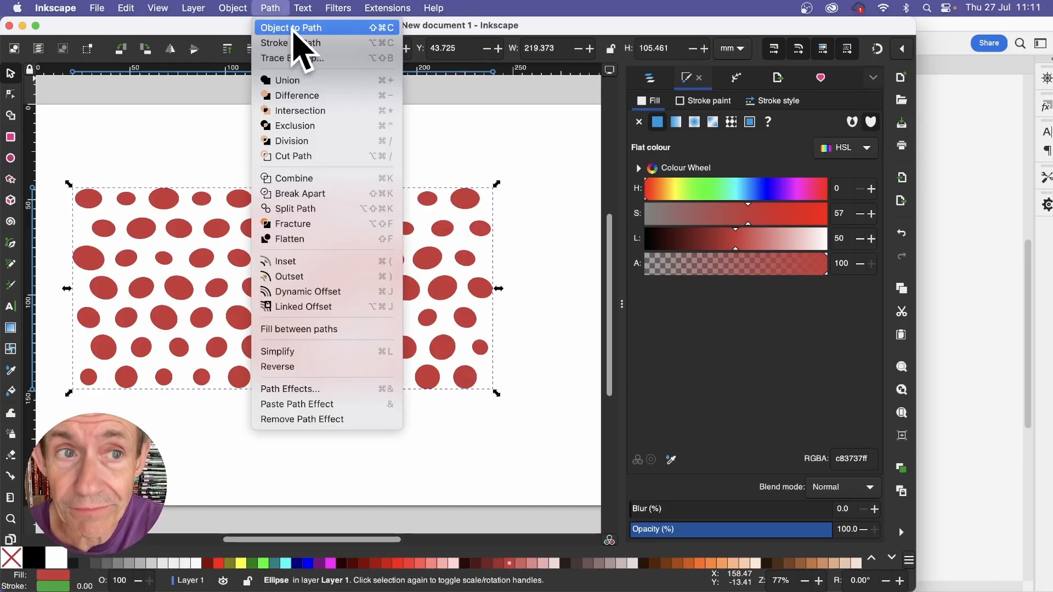
left_click(301, 46)
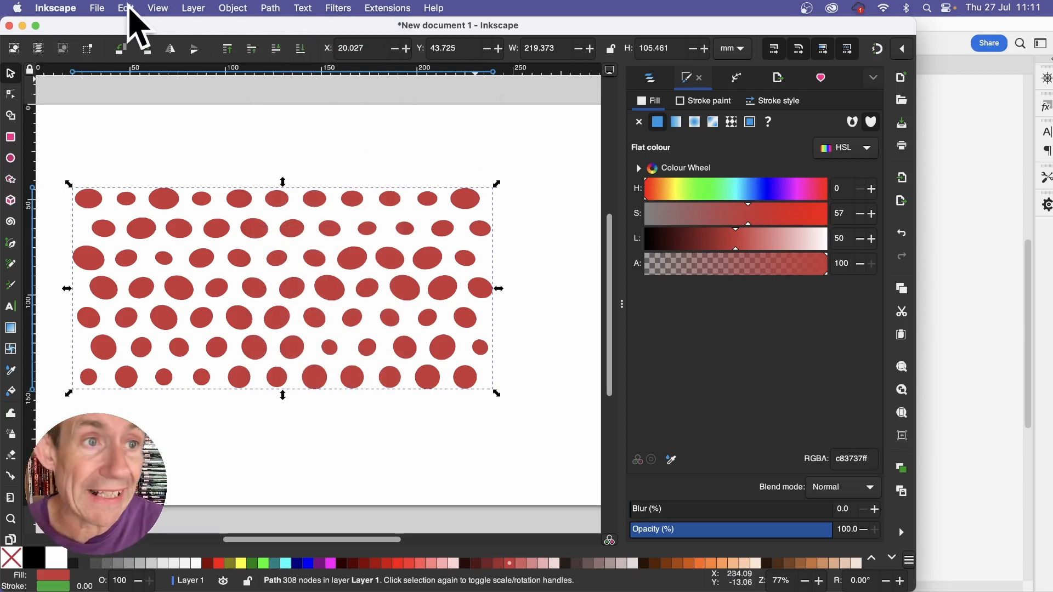
left_click(126, 9)
left_click(129, 95)
Step: Switch to Photoshop and paste the dot pattern into the open document as a vector smart object
key("super+Tab")
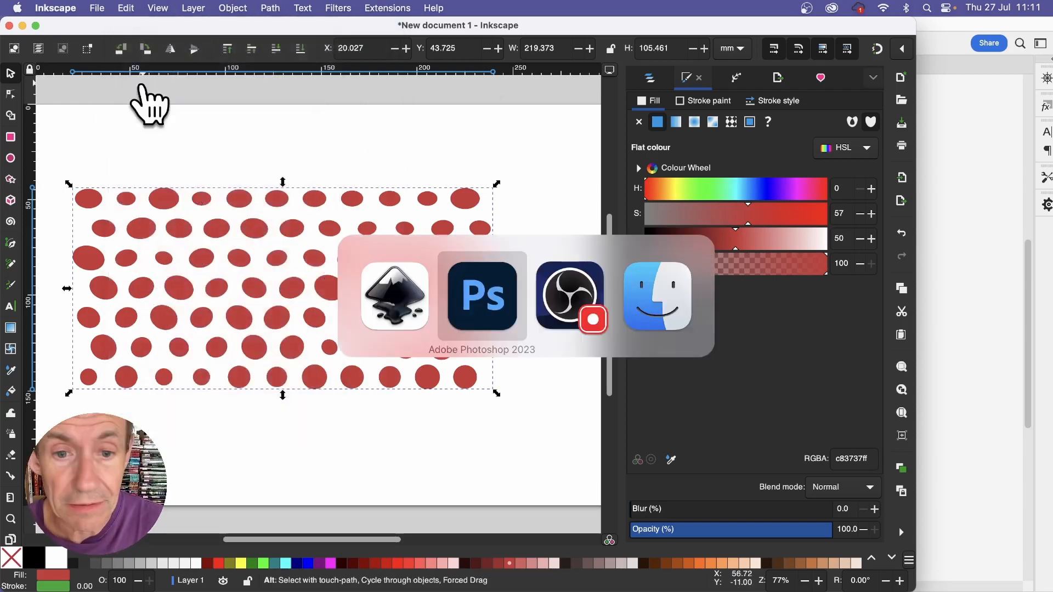
key("BackSpace")
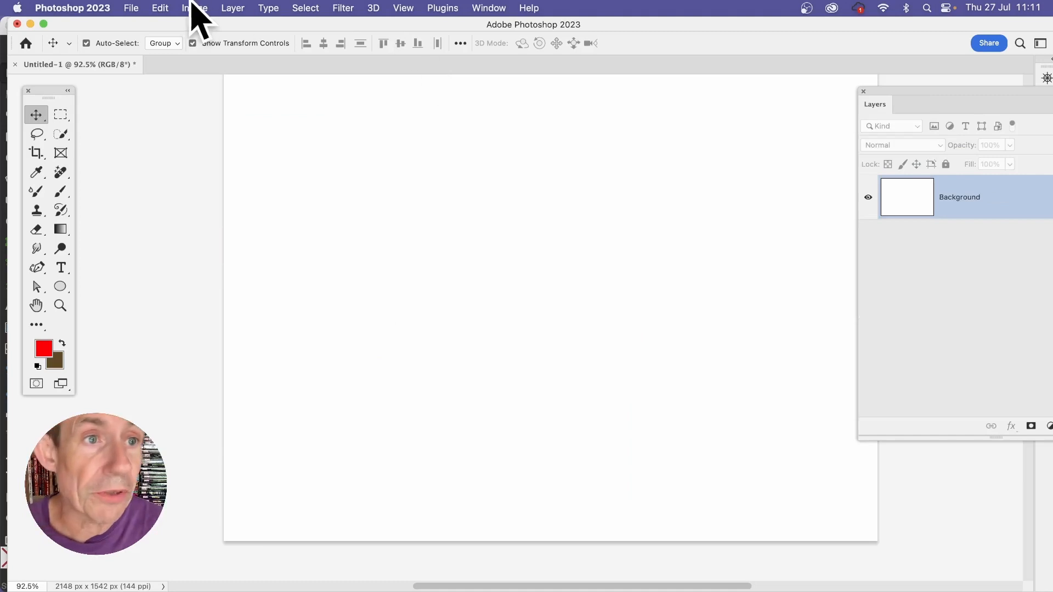
left_click(158, 8)
left_click(171, 128)
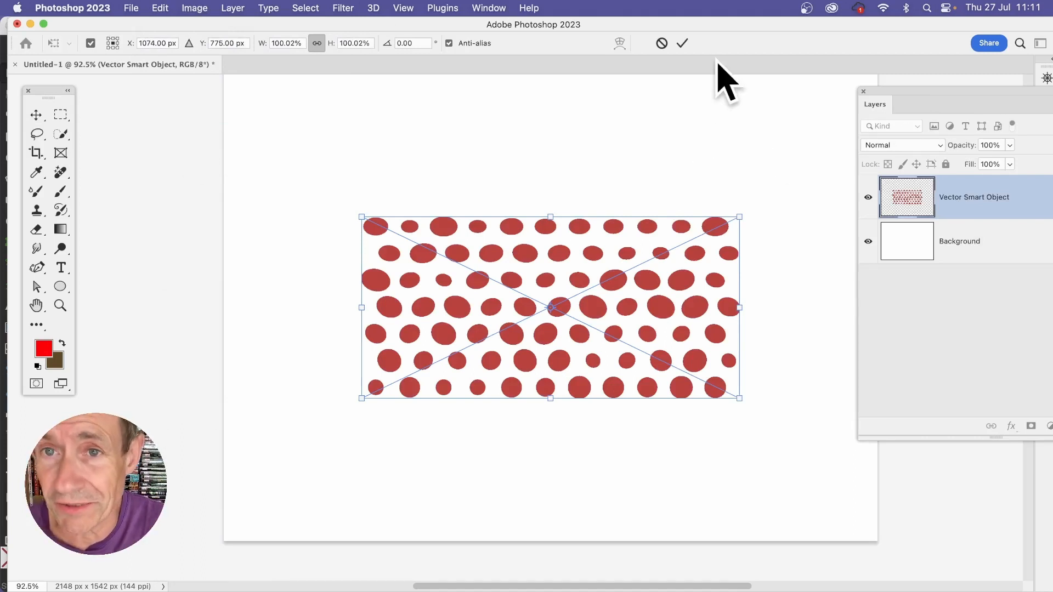
Step: Move the pasted pattern towards the canvas's upper-left corner, enlarge it to about 143%, and commit the placement
left_click_drag(645, 300, 543, 229)
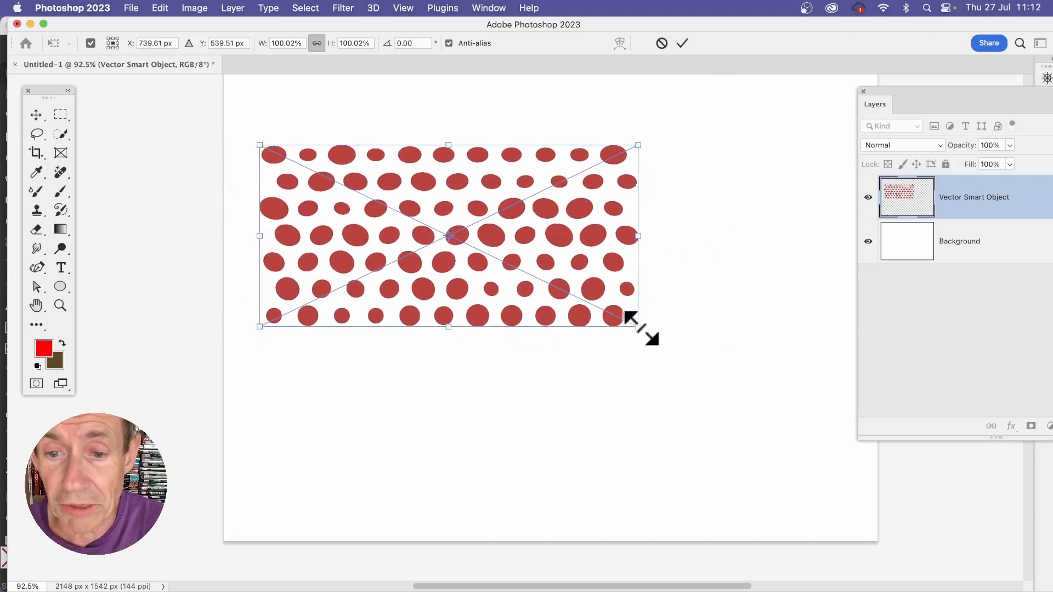
left_click_drag(638, 327, 799, 404)
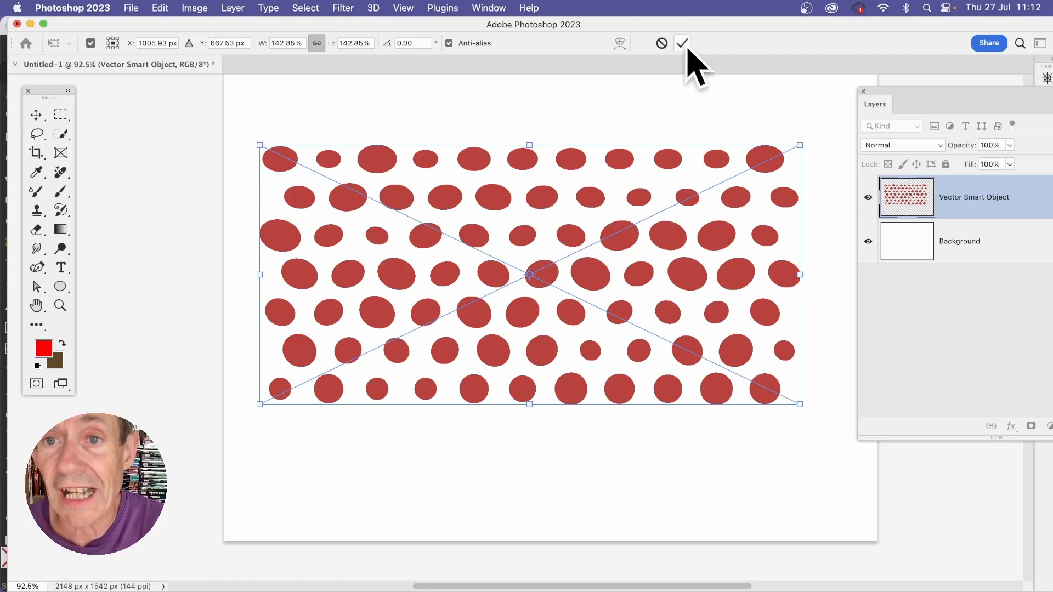
left_click(681, 43)
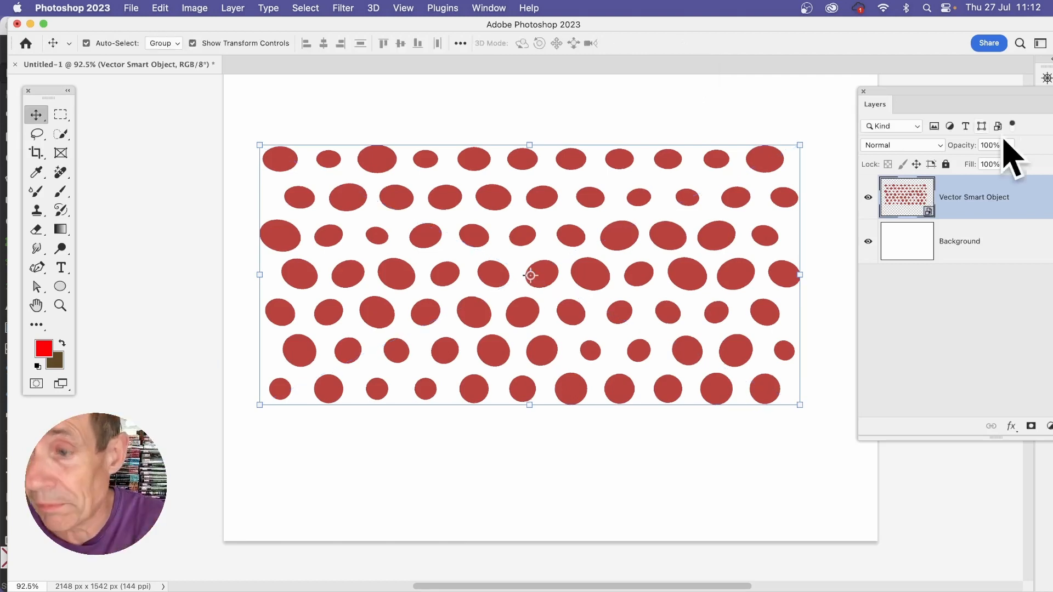
Step: Bring the Layers panel fully into view and add a Bevel & Emboss style to the vector smart object
left_click_drag(971, 106, 850, 92)
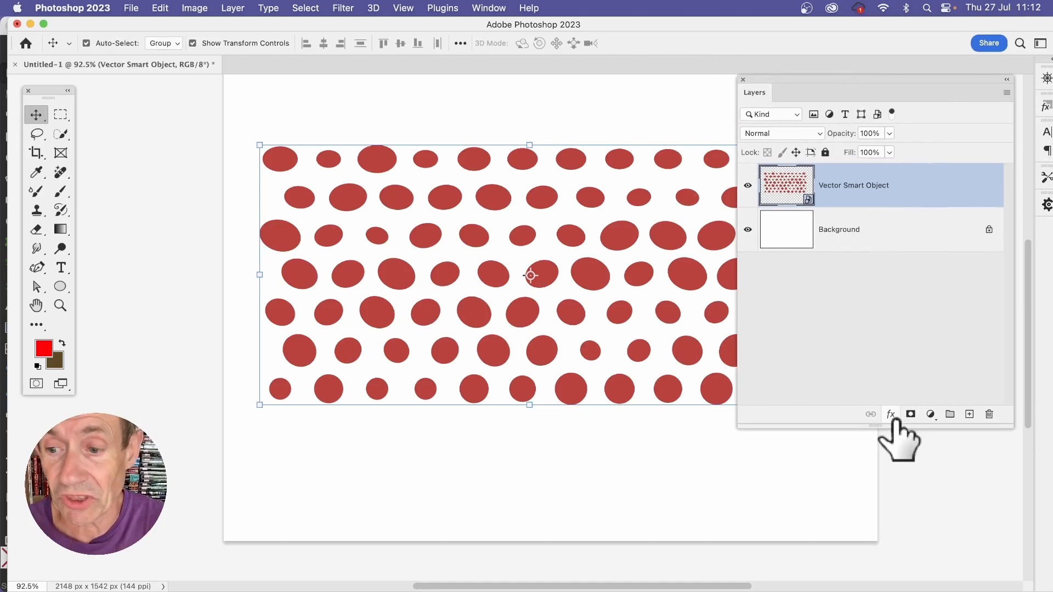
left_click(891, 416)
left_click(921, 452)
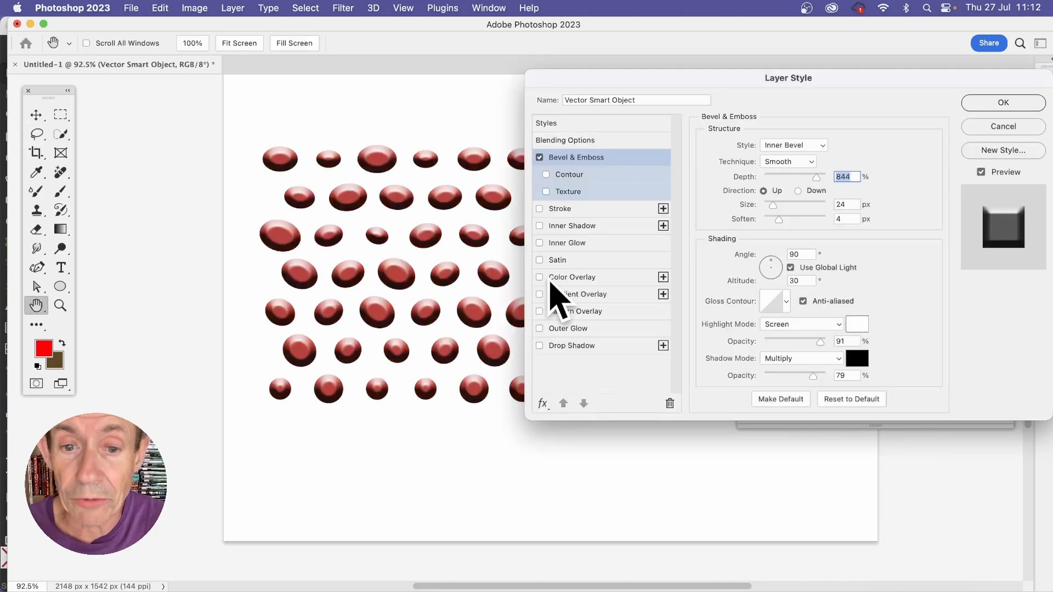
Step: Add an orange Color Overlay and a Drop Shadow to the smart object's layer style
left_click(551, 278)
left_click(600, 278)
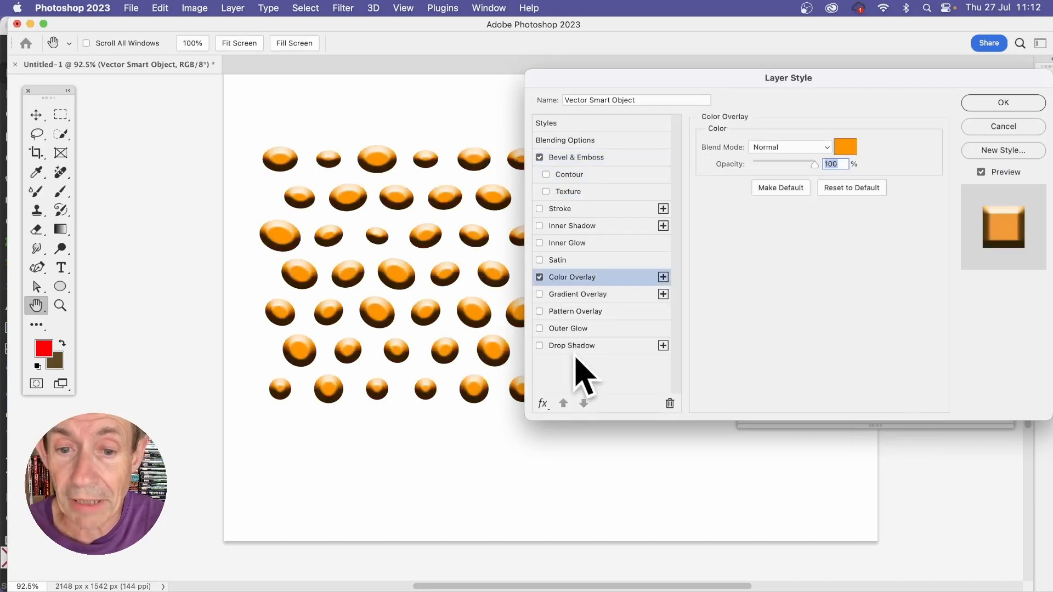
left_click(571, 345)
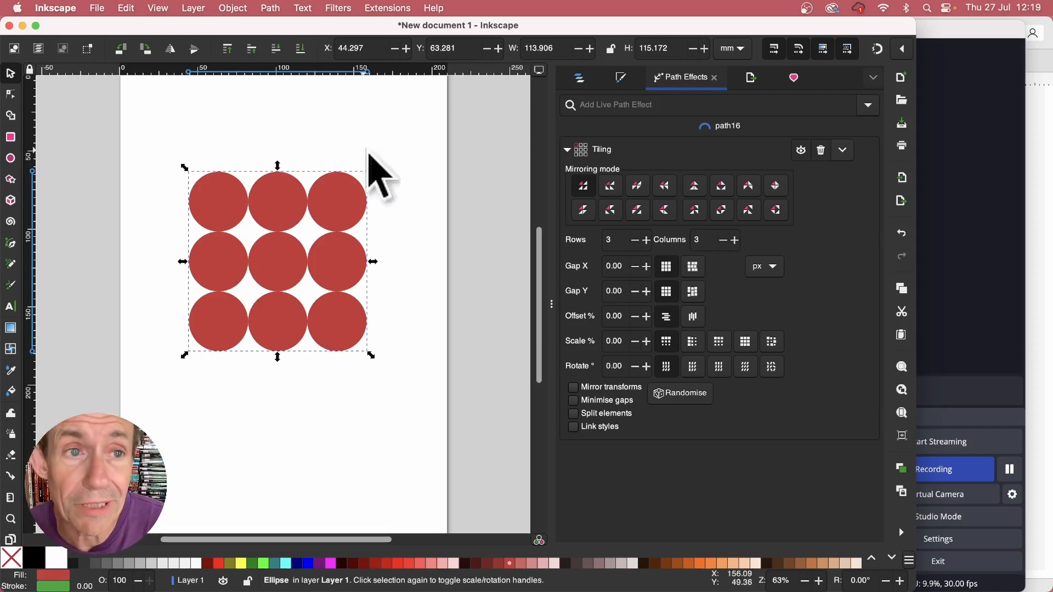
Step: Convert the tiled three-by-three grid of red circles to a plain path and copy it
left_click(272, 8)
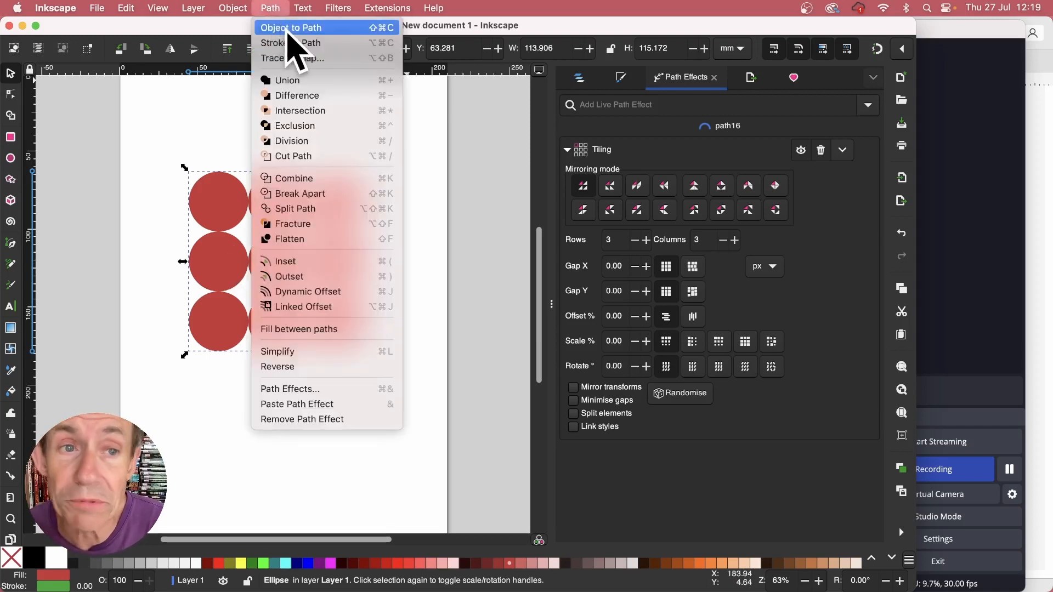
left_click(291, 29)
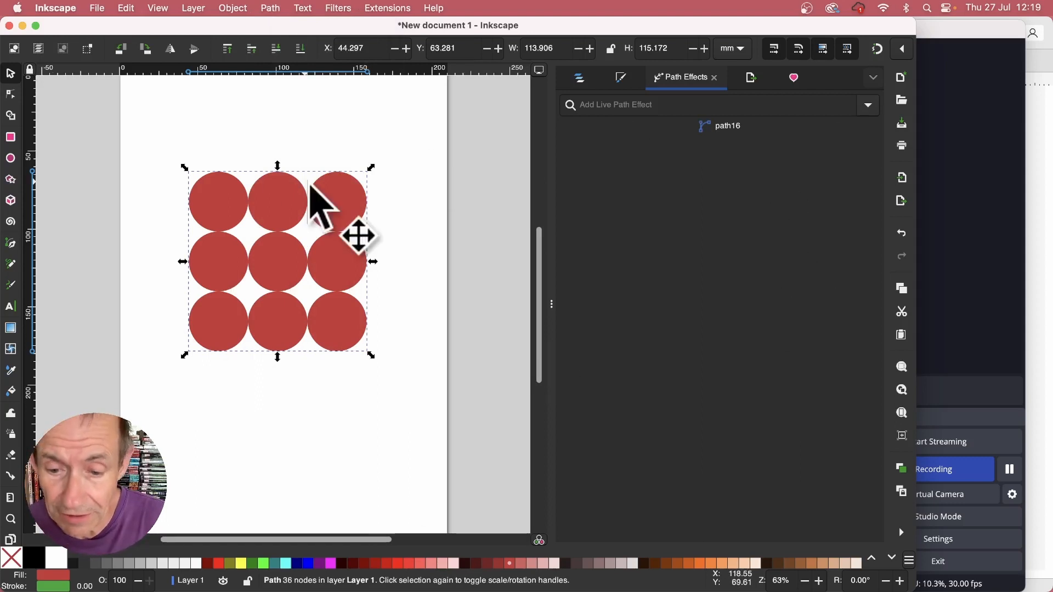
left_click(125, 8)
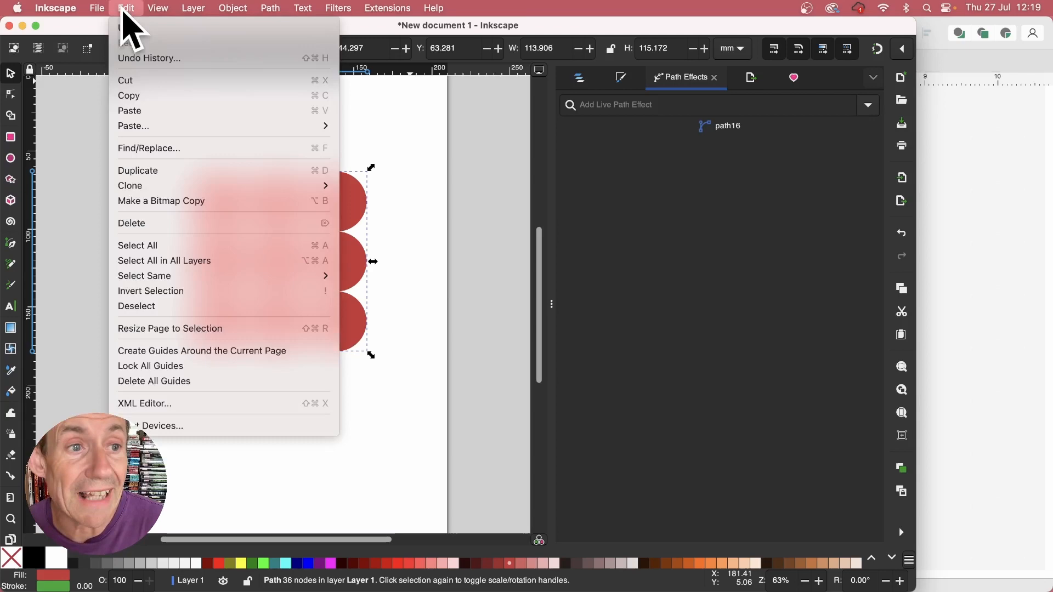
left_click(133, 96)
Step: Switch to Affinity Photo and paste the copied circles into the open untitled document
key("super+Tab")
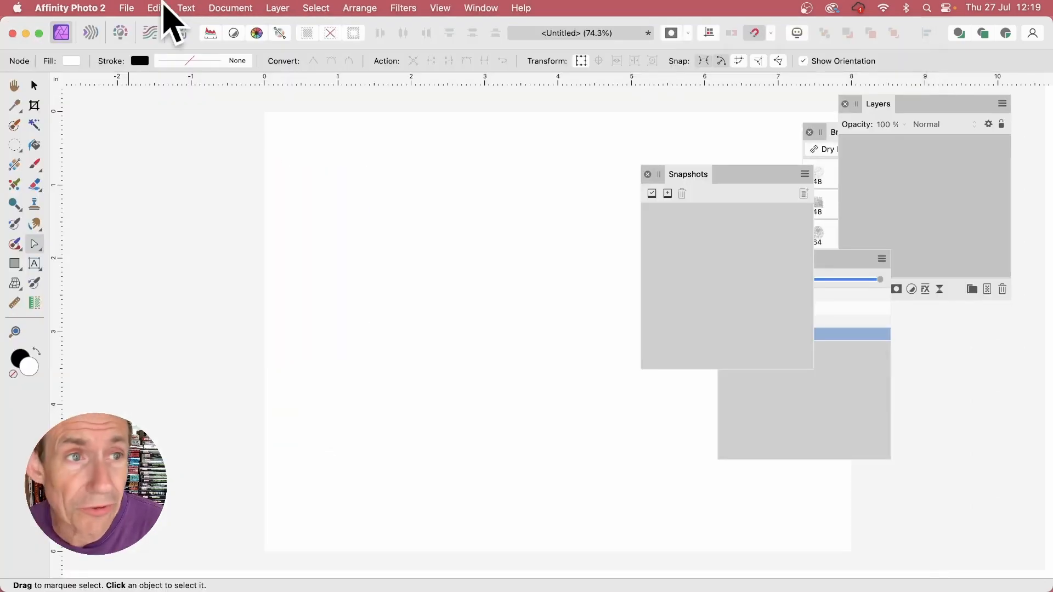
left_click(159, 6)
left_click(170, 111)
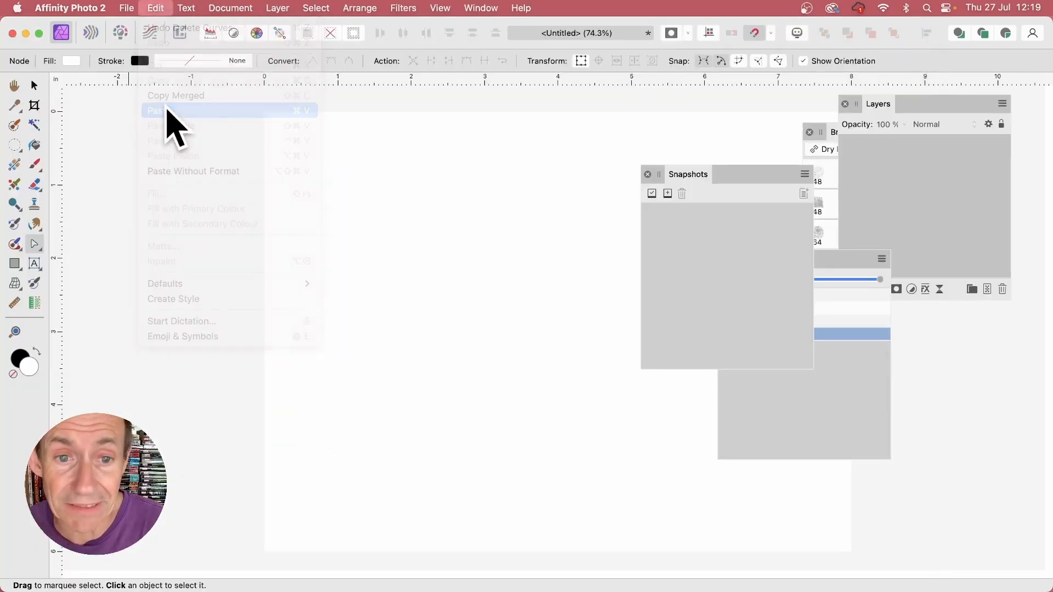
Step: With the Node tool, pull the outermost right-hand node of each circle in the right column outwards to bulge the shapes
left_click(41, 249)
left_click(72, 267)
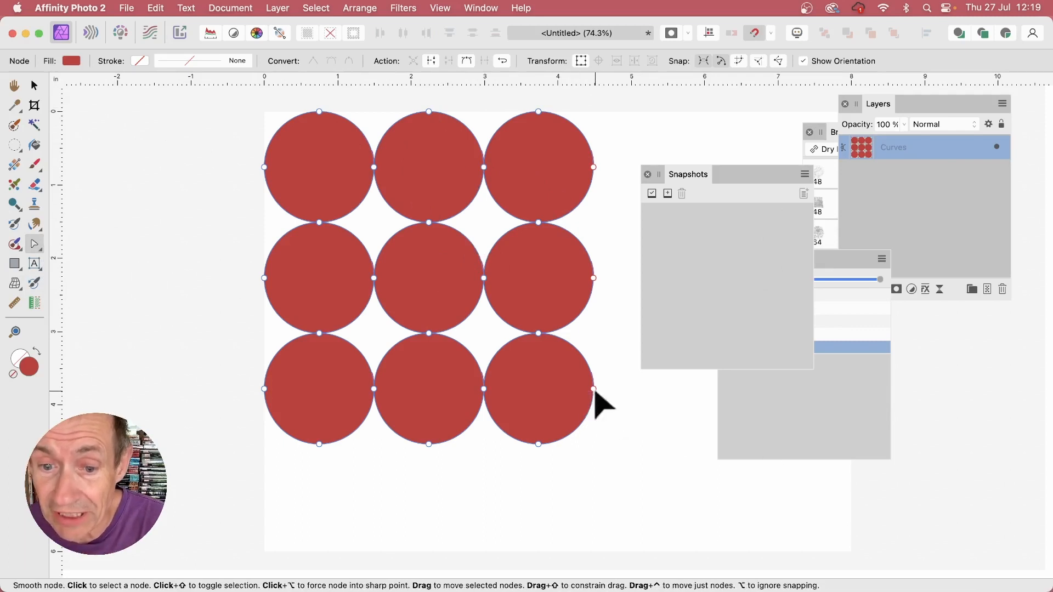
mouse_move(601, 385)
left_mouse_down()
mouse_move(653, 388)
mouse_move(609, 385)
left_mouse_up()
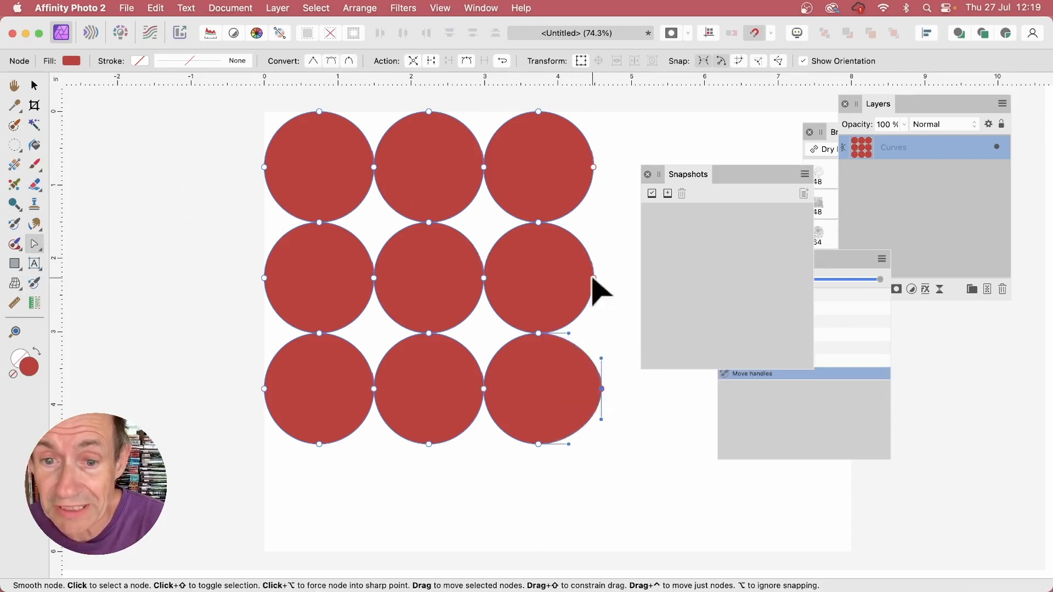
left_click_drag(593, 278, 620, 278)
left_click_drag(594, 166, 609, 166)
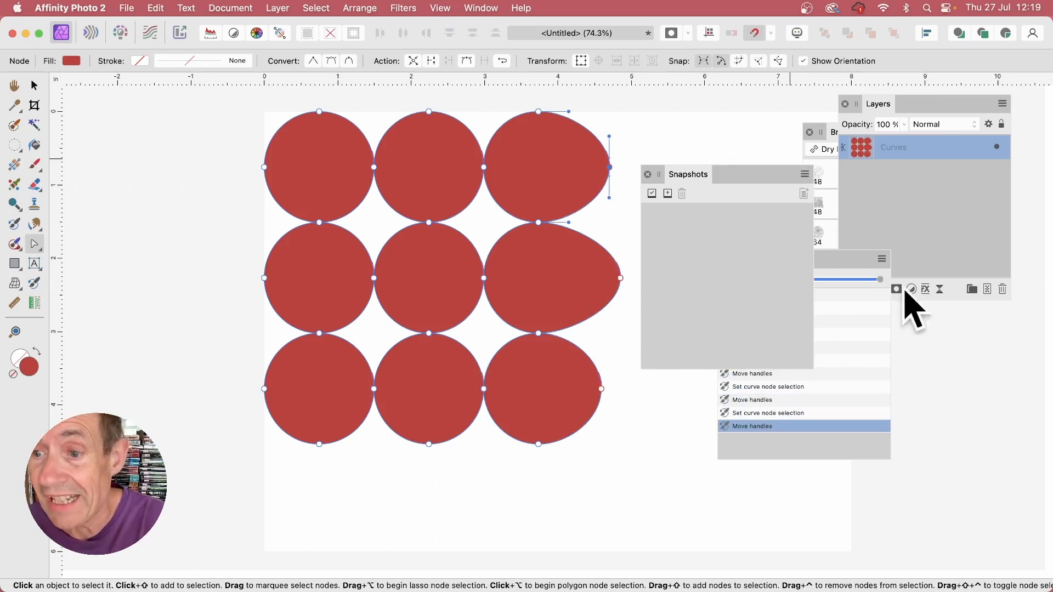
Step: Enable the 3D layer effect on the pasted curves layer and close the effect settings
left_click(925, 290)
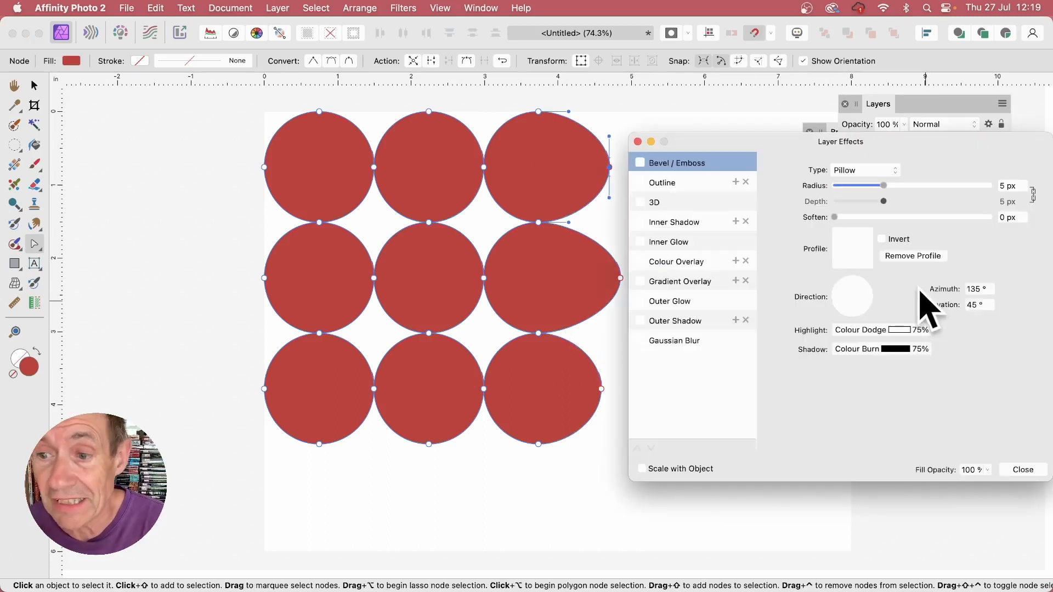
left_click(642, 201)
left_click(1023, 470)
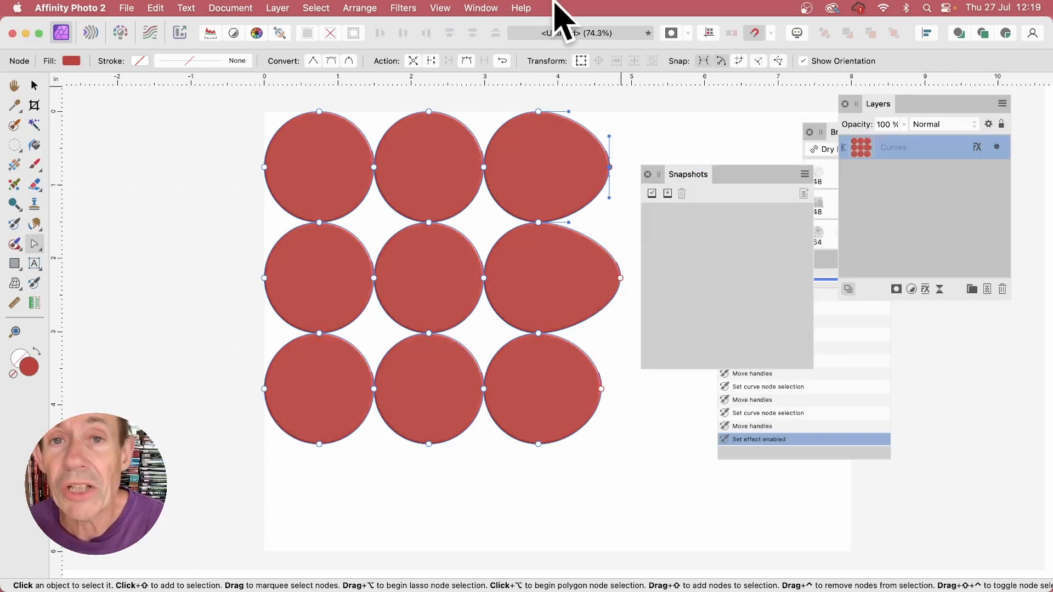
Step: Start the Deform distortion filter on the circle pattern layer
left_click(404, 8)
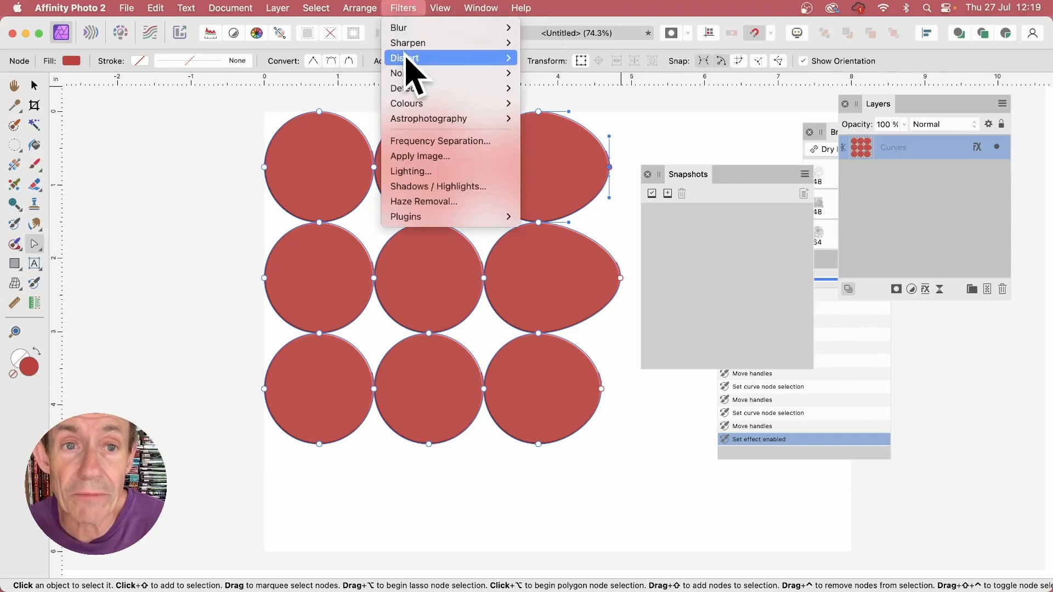
mouse_move(406, 59)
left_click(614, 57)
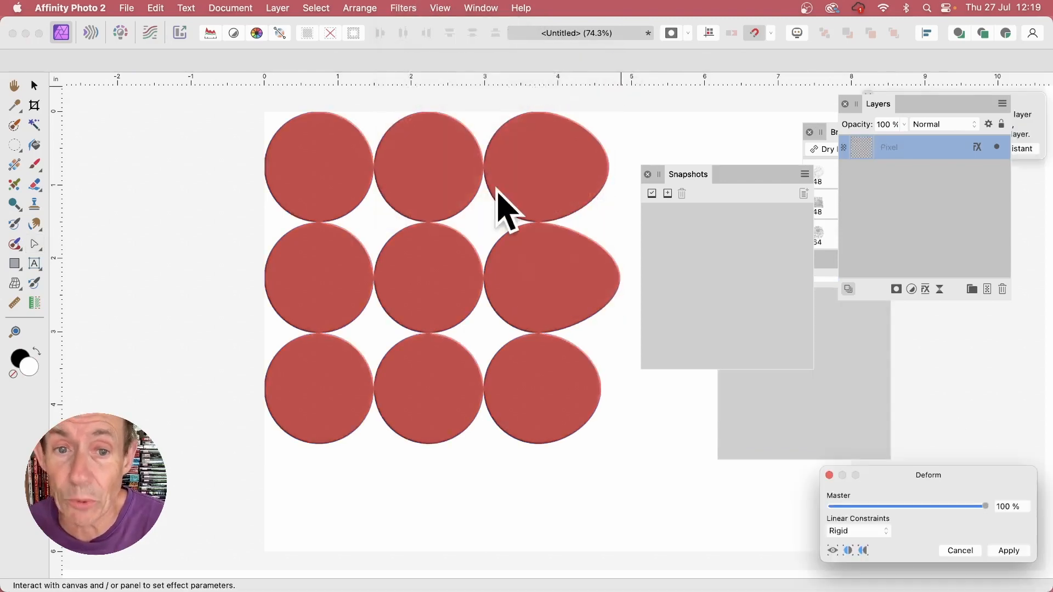